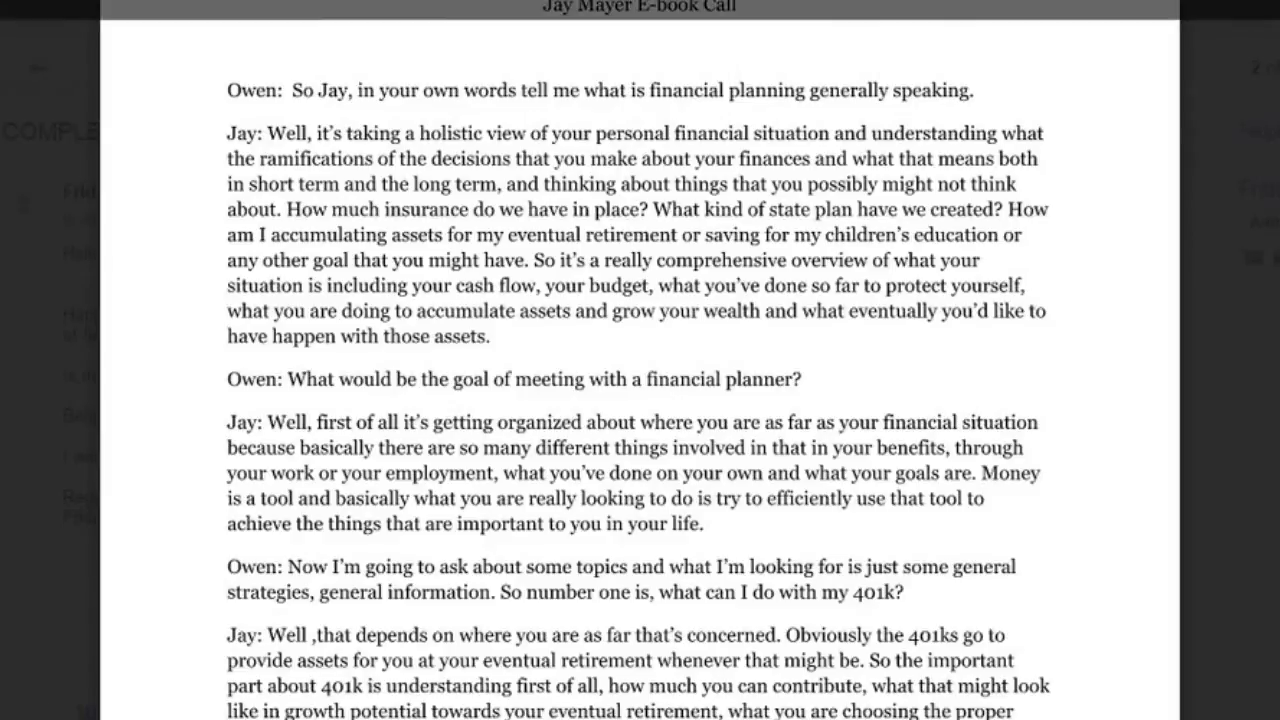
Step: Switch to the AZCA ebook window from the Word taskbar thumbnails
{"action": "mouse_move", "coordinate": [315, 711]}
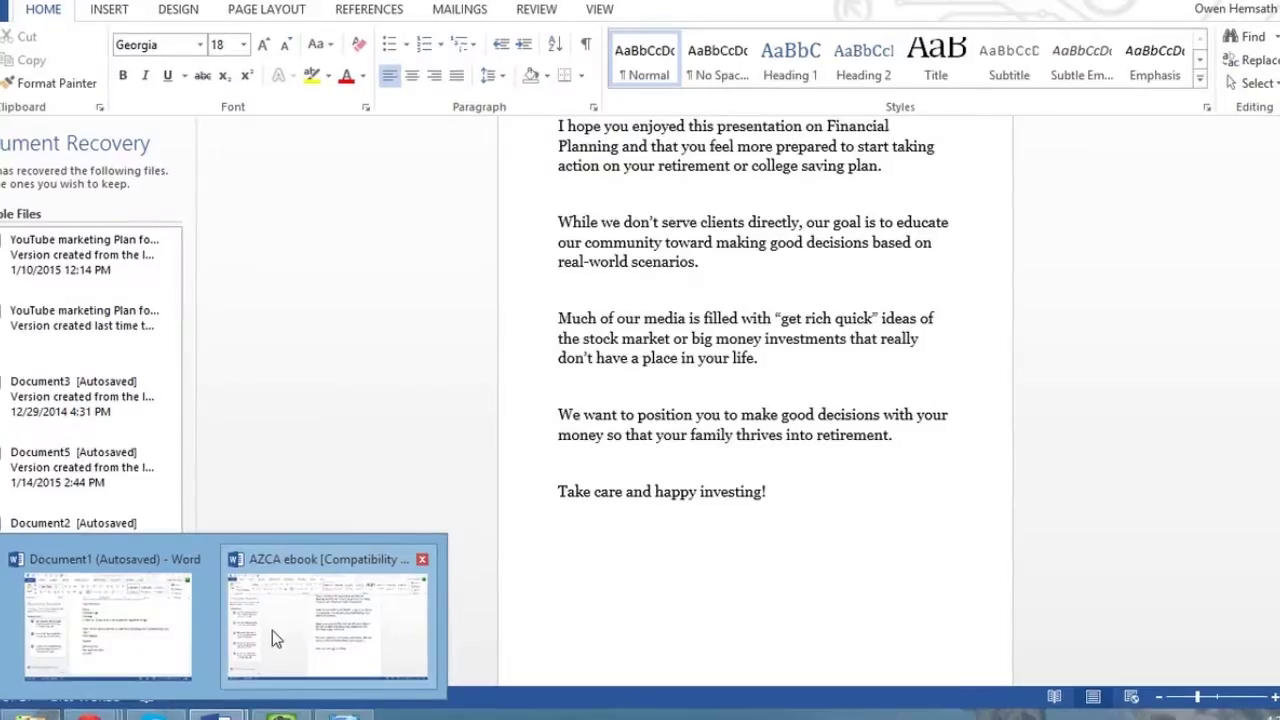
{"action": "left_click", "coordinate": [275, 636]}
{"action": "scroll", "coordinate": [650, 516], "scroll_direction": "up", "scroll_amount": 7}
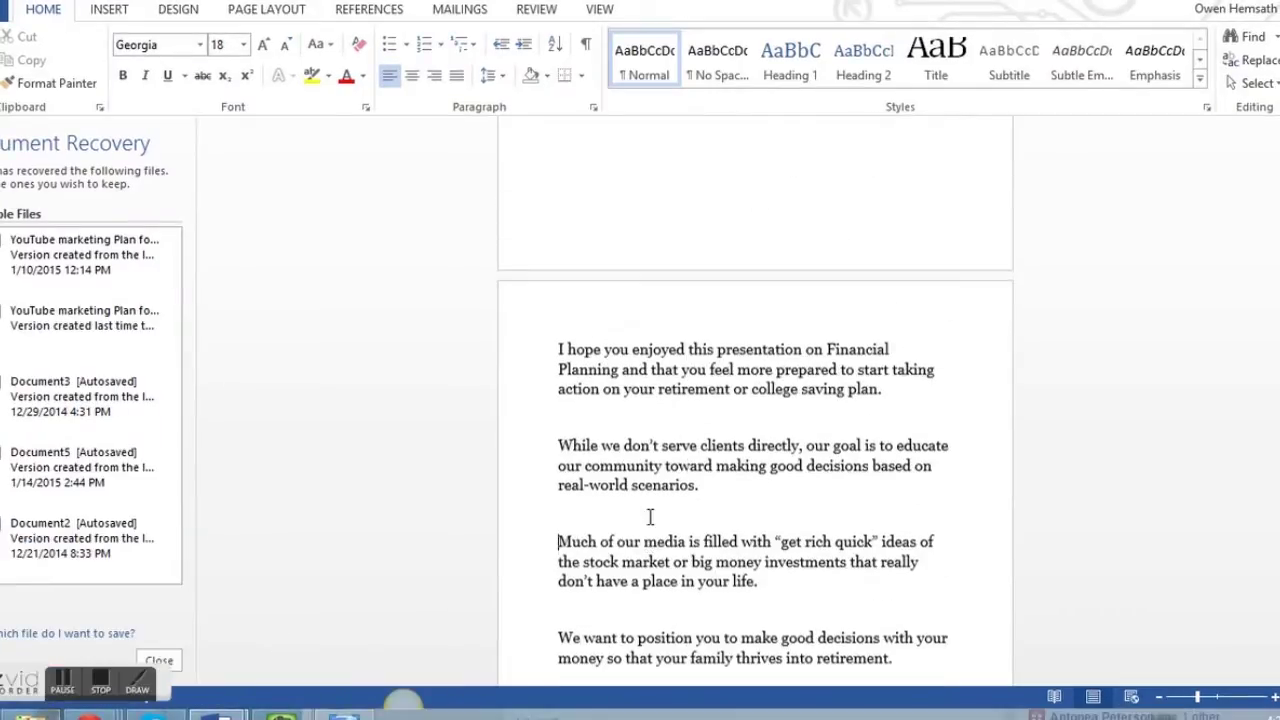
{"action": "scroll", "coordinate": [650, 516], "scroll_direction": "up", "scroll_amount": 15}
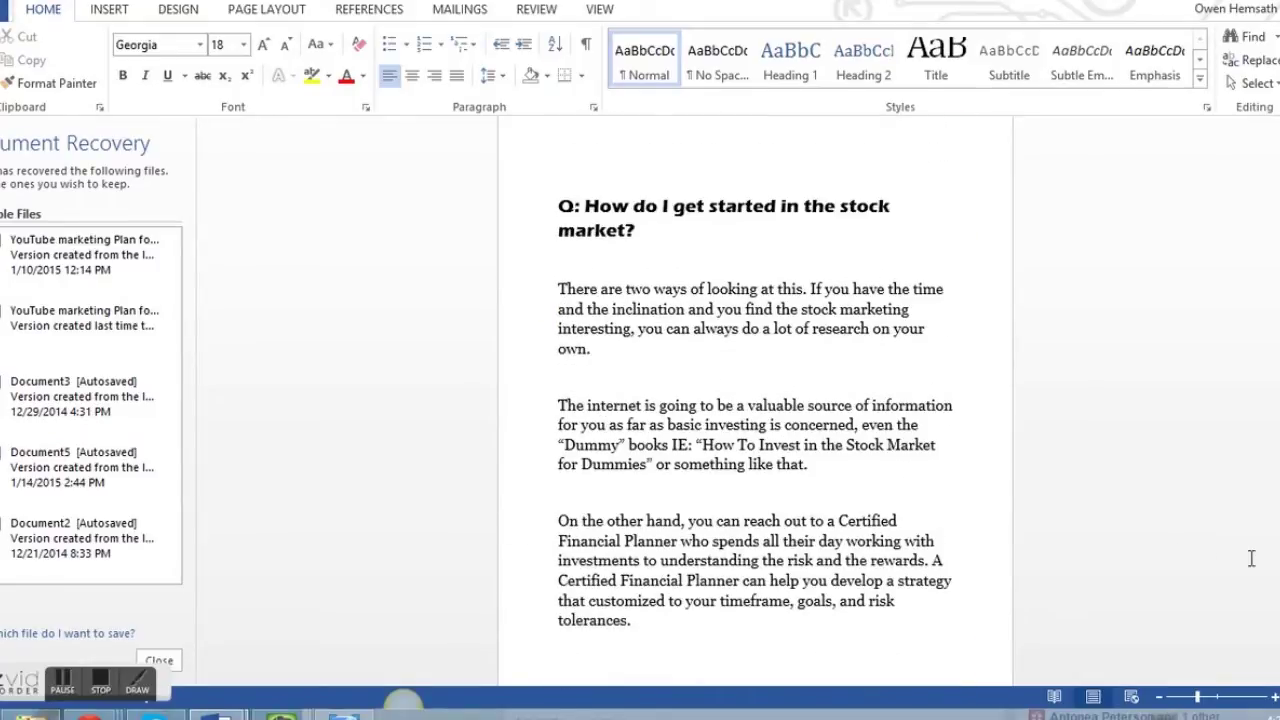
{"action": "scroll", "coordinate": [755, 400], "scroll_direction": "up", "scroll_amount": 20}
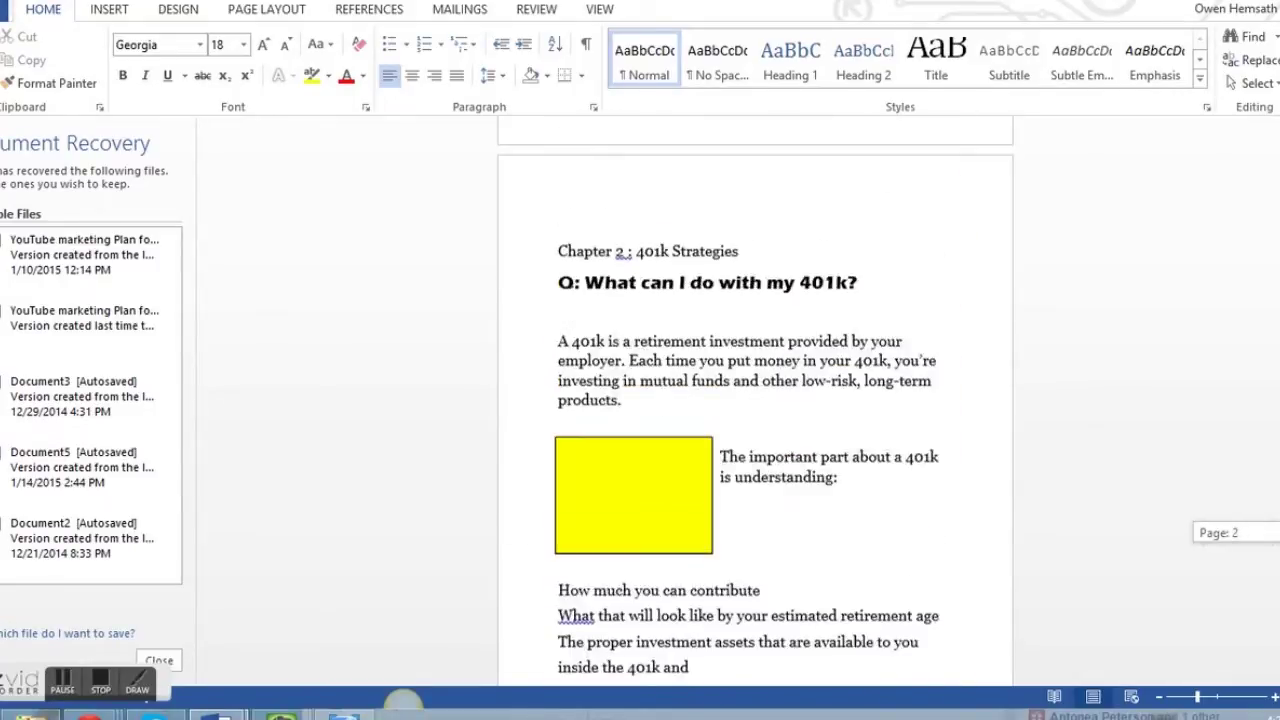
{"action": "scroll", "coordinate": [1151, 230], "scroll_direction": "up", "scroll_amount": 2}
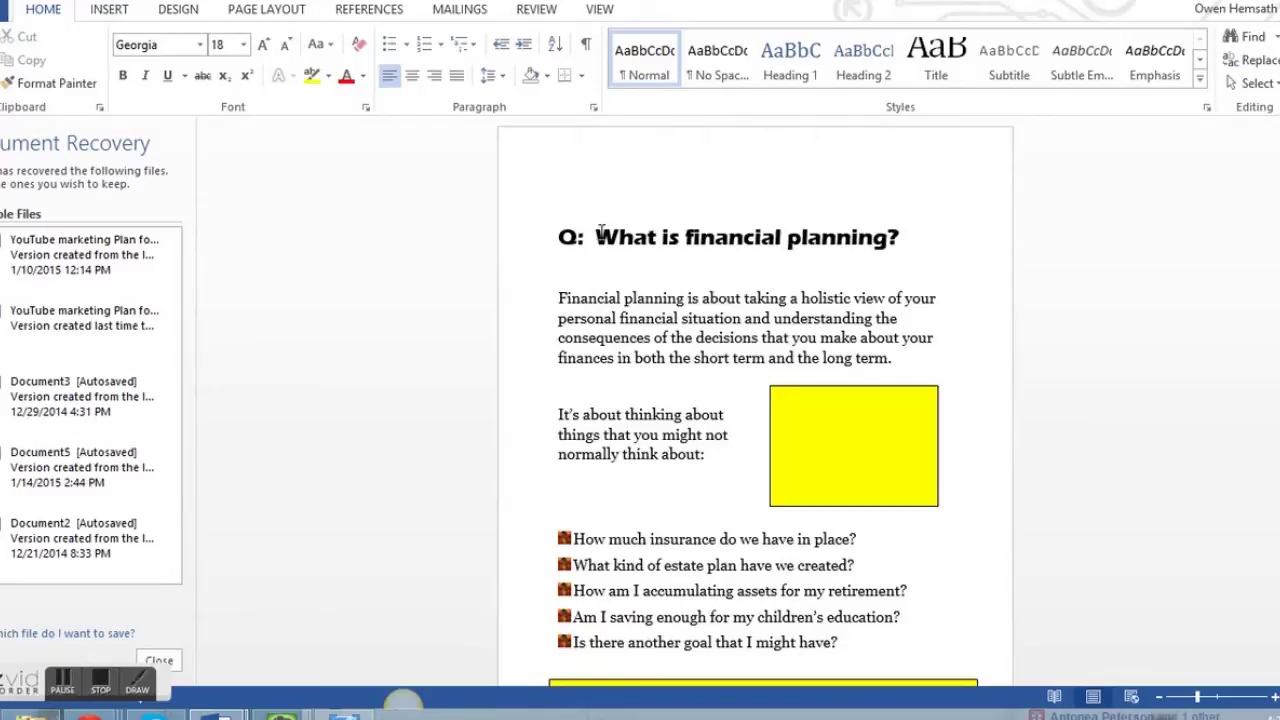
{"action": "scroll", "coordinate": [633, 272], "scroll_direction": "down", "scroll_amount": 1}
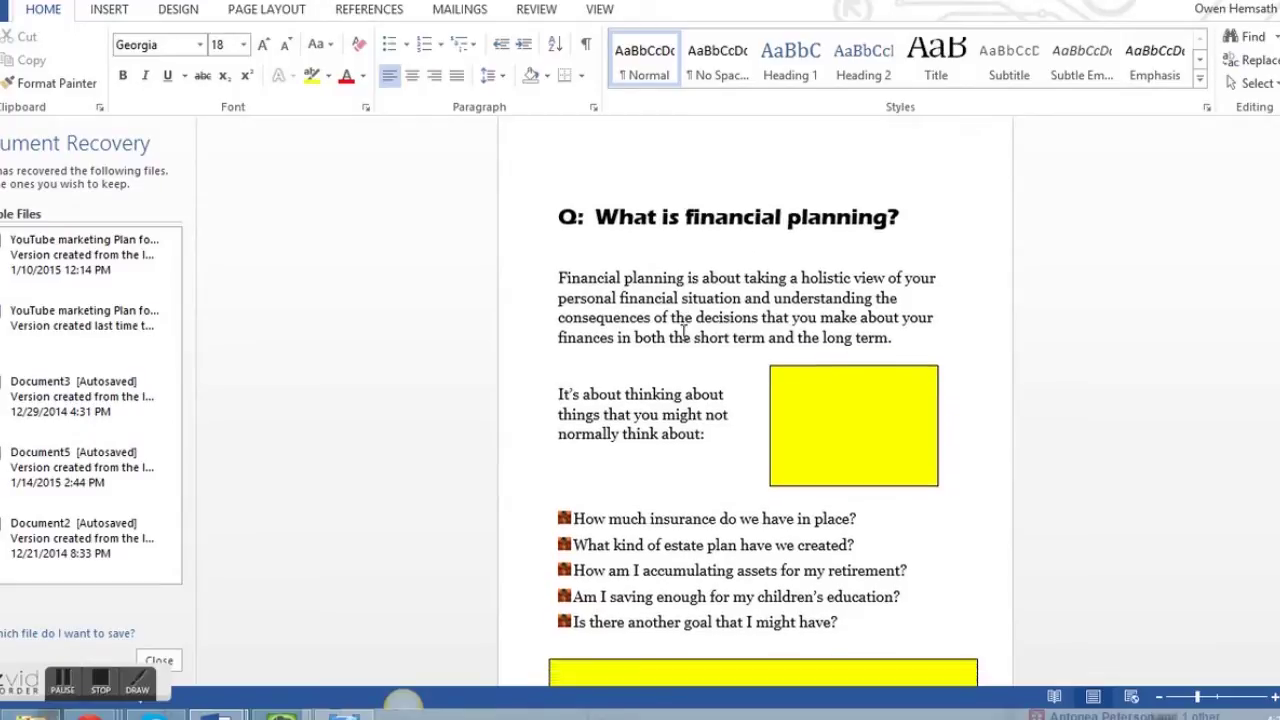
{"action": "left_click", "coordinate": [621, 278]}
{"action": "left_click", "coordinate": [813, 397]}
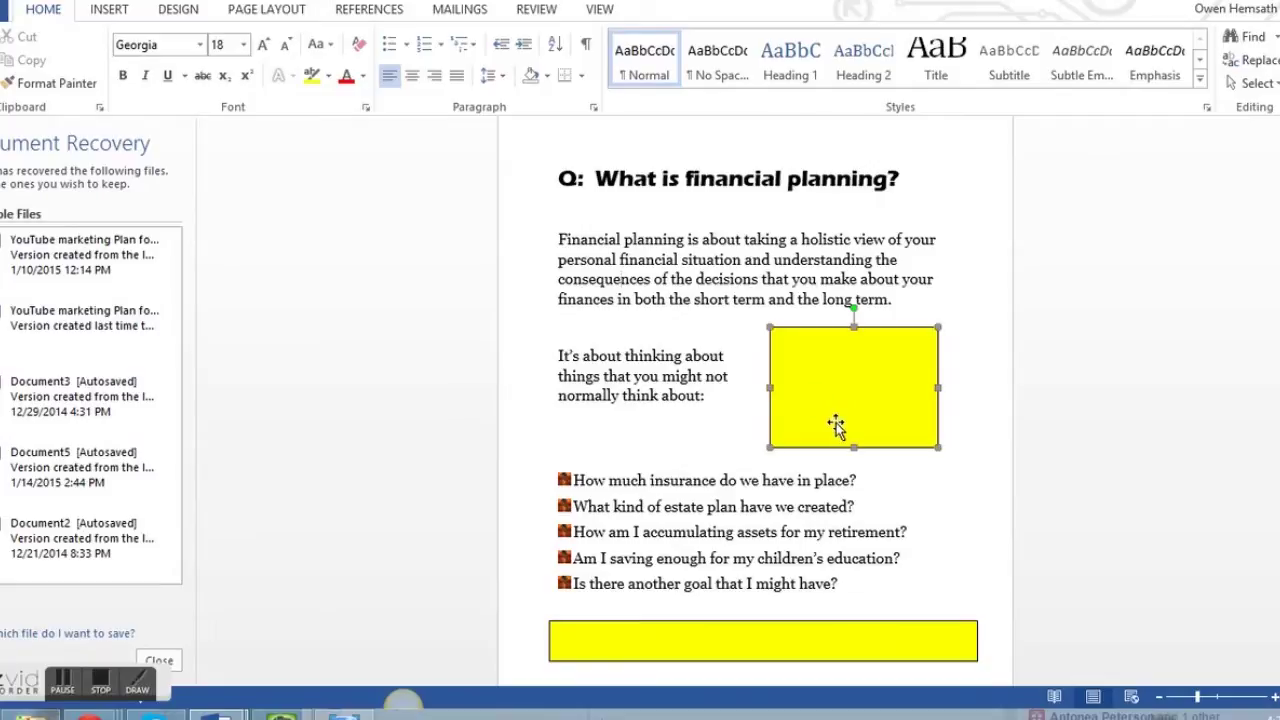
{"action": "left_click", "coordinate": [625, 397]}
{"action": "scroll", "coordinate": [646, 429], "scroll_direction": "down", "scroll_amount": 3}
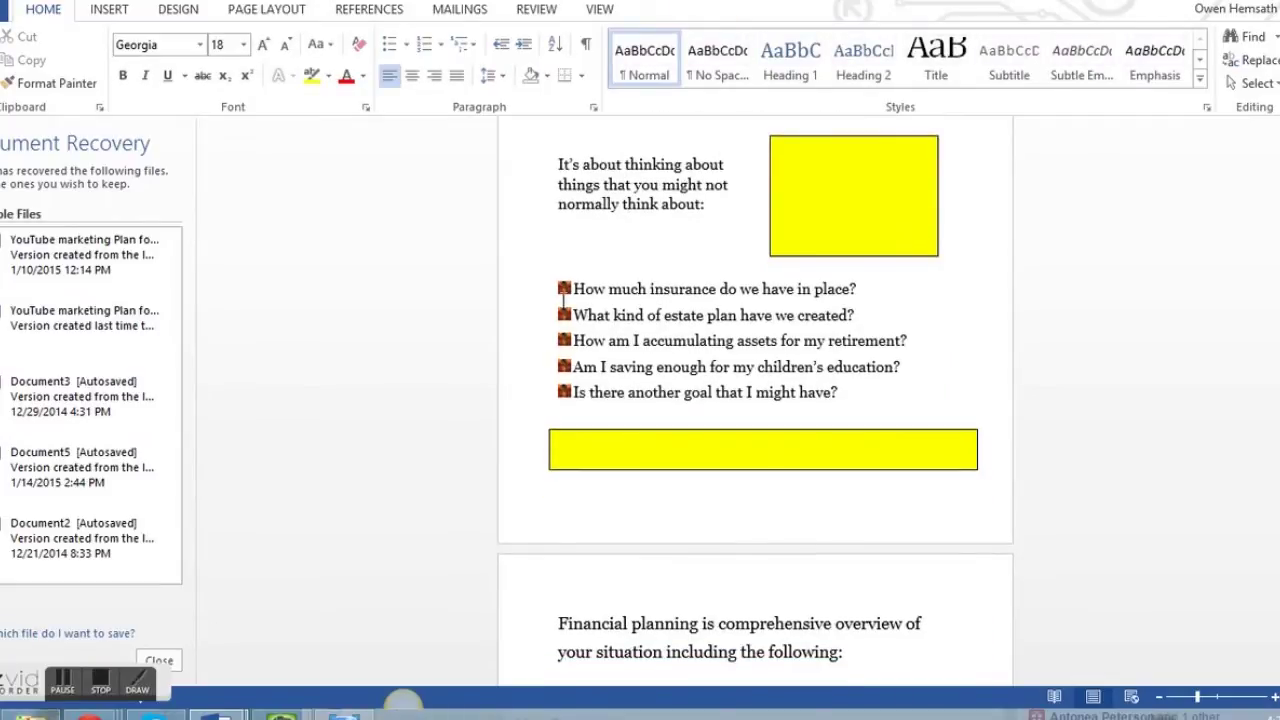
{"action": "left_click", "coordinate": [566, 288]}
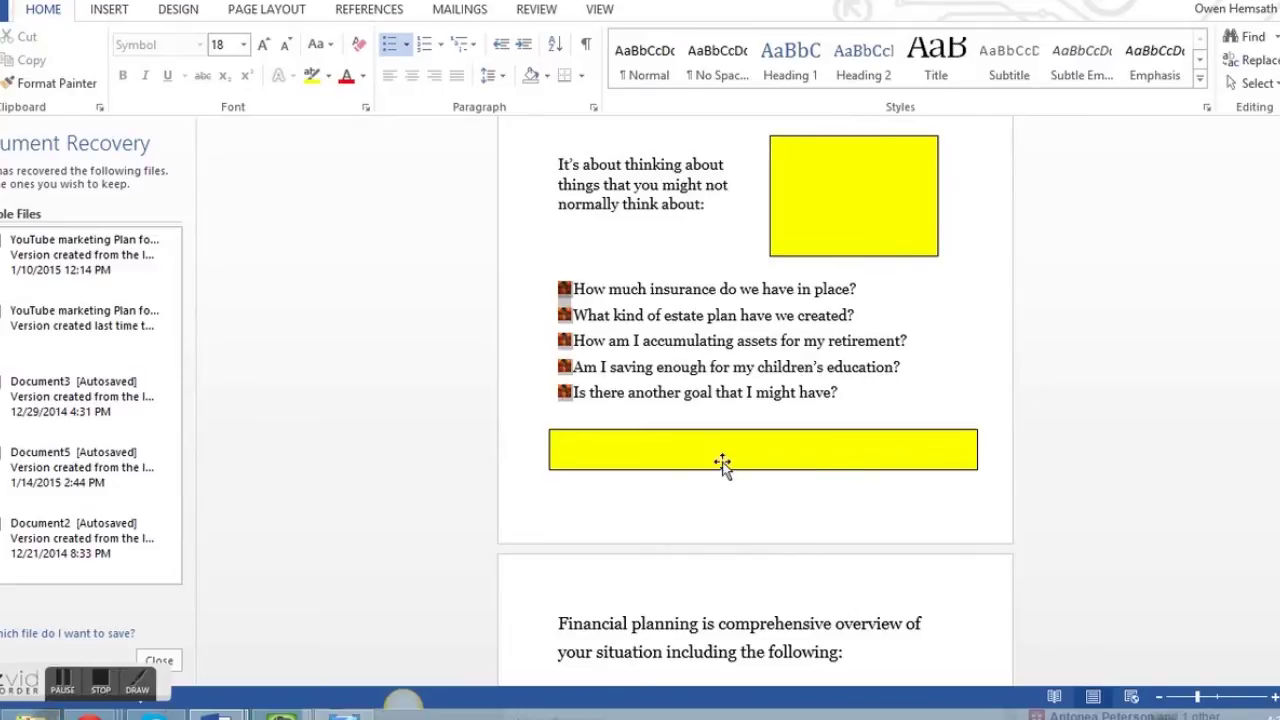
{"action": "left_click", "coordinate": [804, 237]}
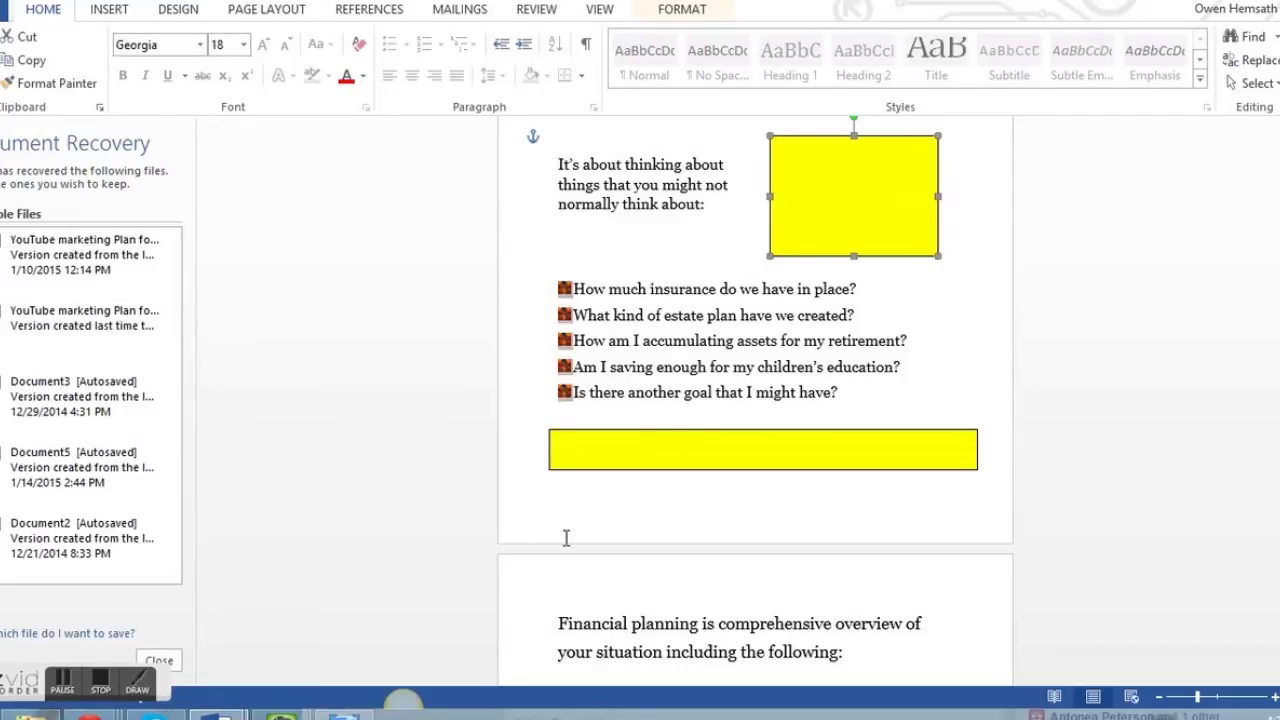
{"action": "left_click", "coordinate": [587, 462]}
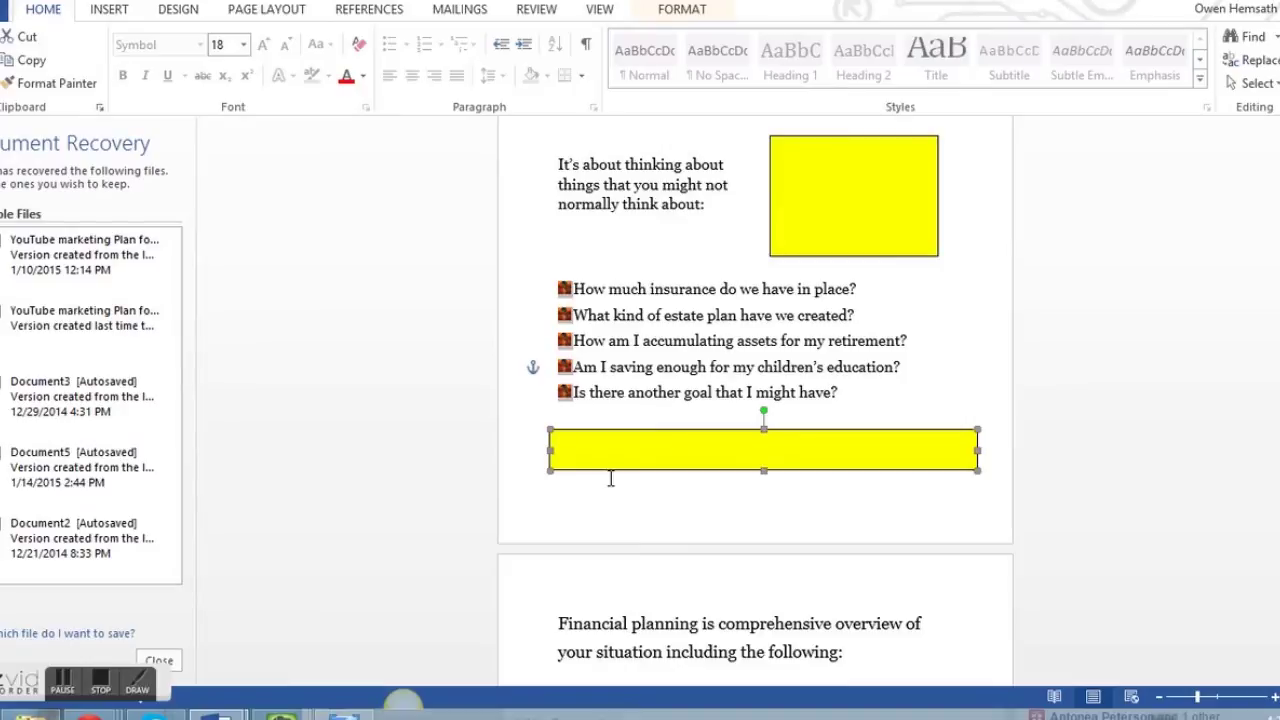
{"action": "scroll", "coordinate": [611, 480], "scroll_direction": "down", "scroll_amount": 5}
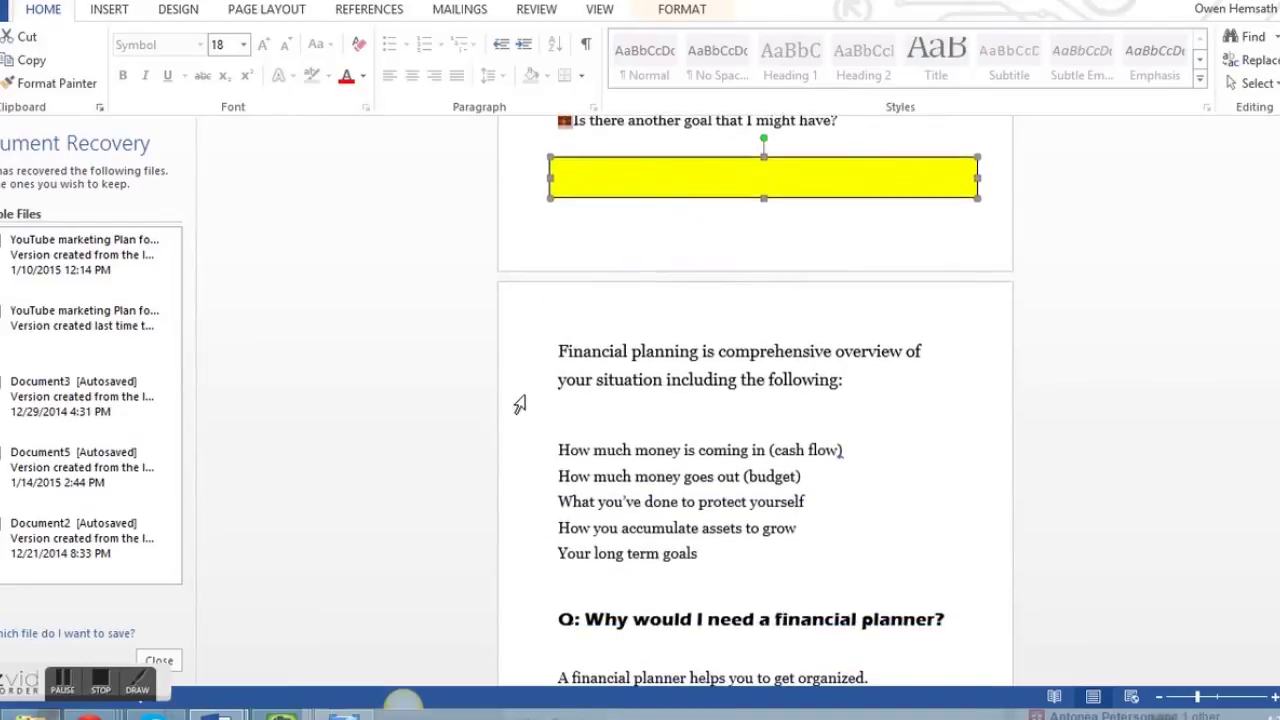
{"action": "scroll", "coordinate": [665, 434], "scroll_direction": "down", "scroll_amount": 3}
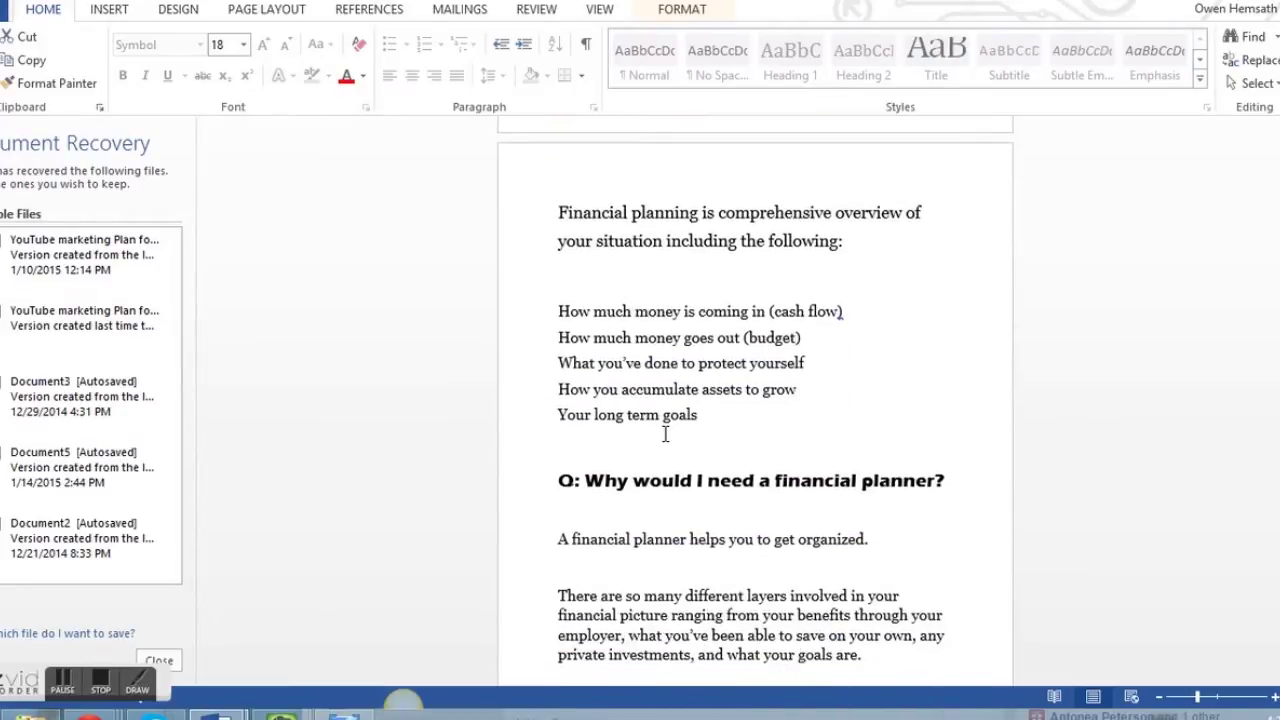
{"action": "scroll", "coordinate": [672, 500], "scroll_direction": "down", "scroll_amount": 6}
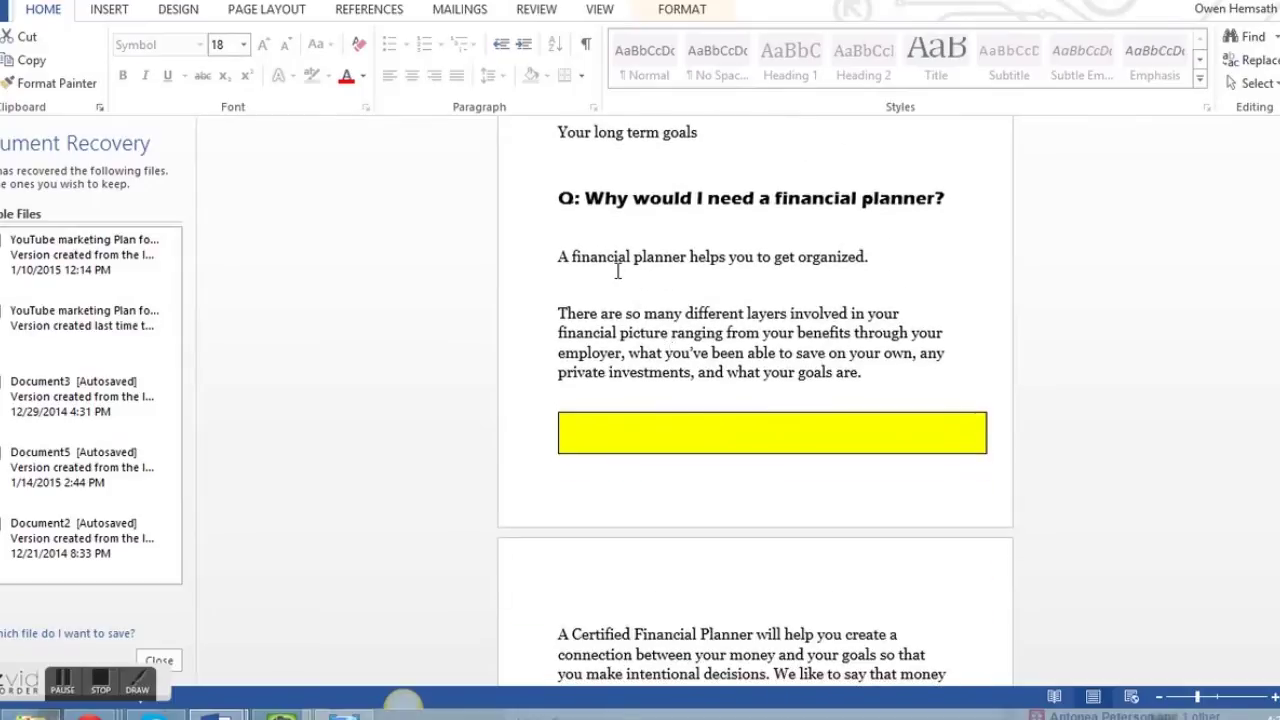
Step: Grow the line "A financial planner helps you to get organized." to 20 pt Georgia
{"action": "left_click", "coordinate": [732, 261]}
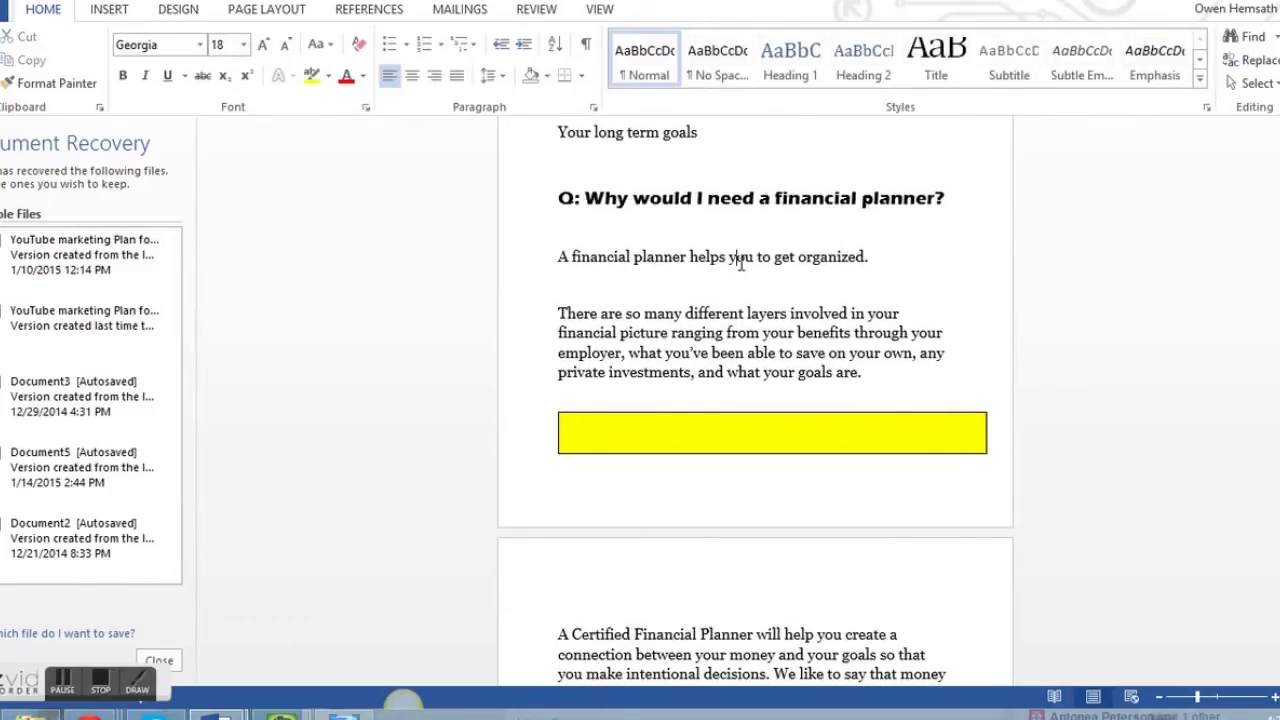
{"action": "left_click_drag", "start_coordinate": [869, 257], "coordinate": [526, 255]}
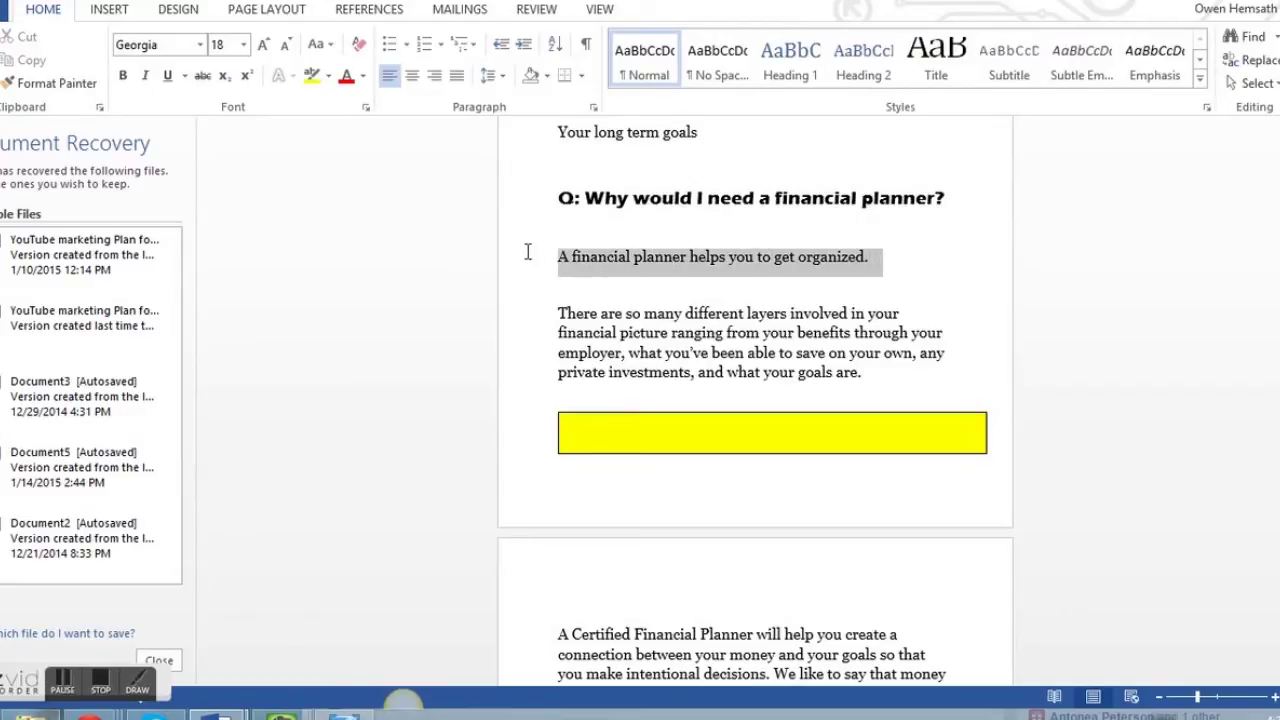
{"action": "left_click", "coordinate": [264, 46]}
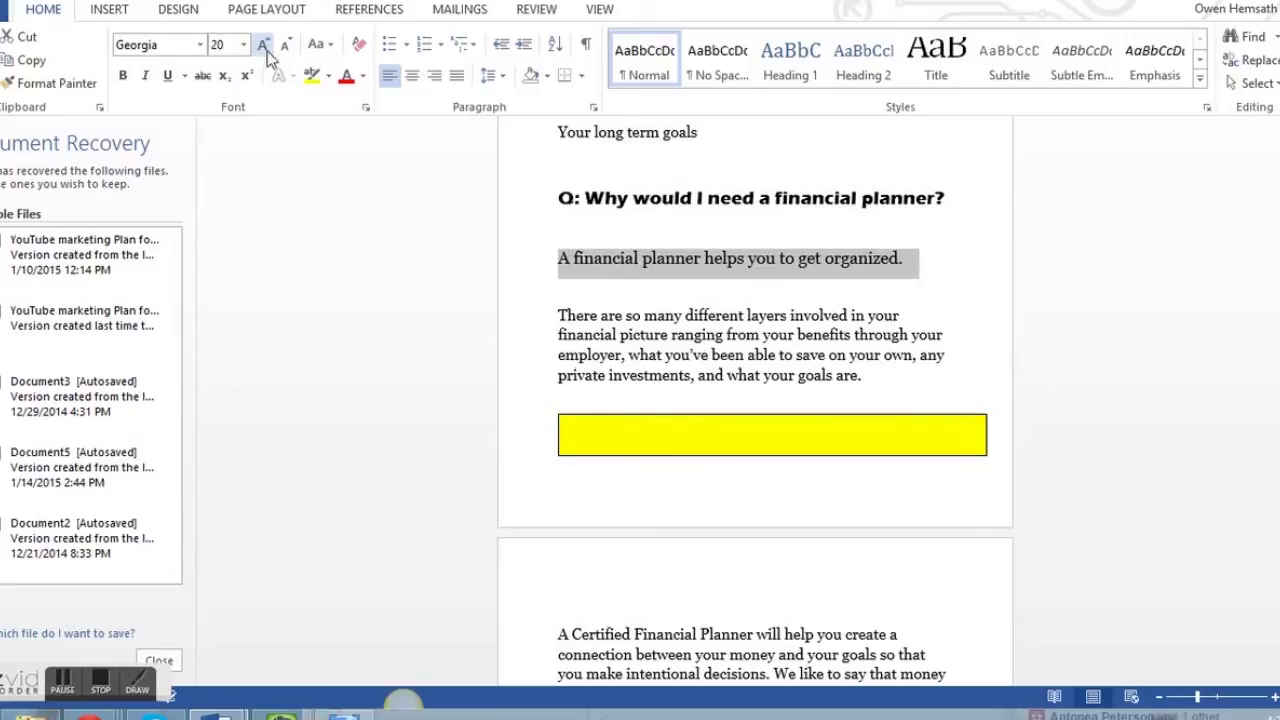
{"action": "left_click", "coordinate": [634, 294]}
{"action": "scroll", "coordinate": [613, 350], "scroll_direction": "down", "scroll_amount": 1}
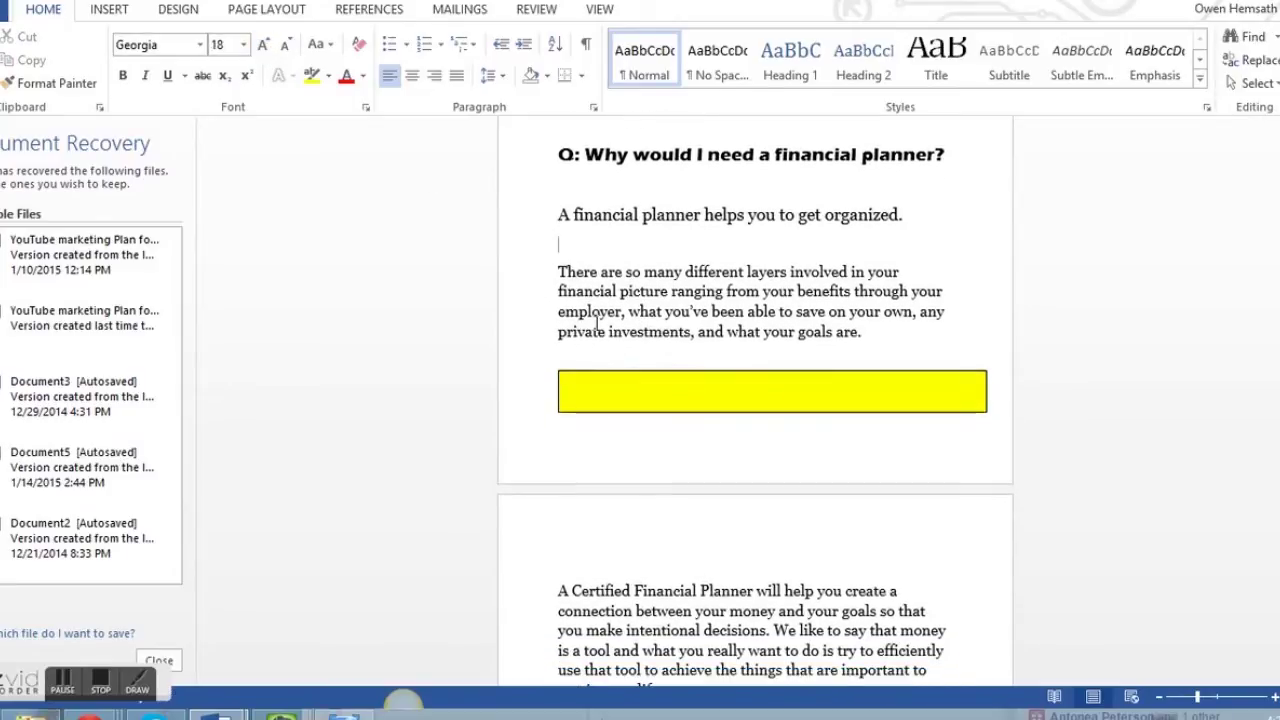
{"action": "scroll", "coordinate": [655, 420], "scroll_direction": "down", "scroll_amount": 3}
{"action": "scroll", "coordinate": [665, 408], "scroll_direction": "down", "scroll_amount": 2}
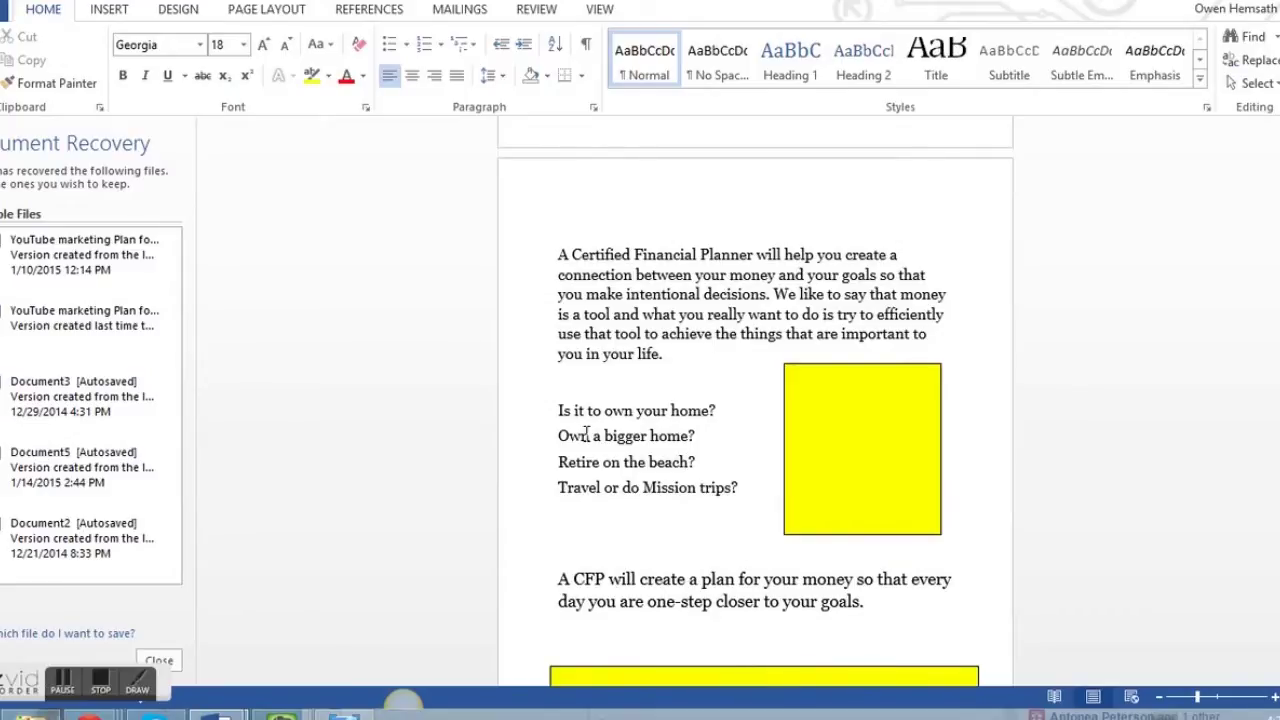
{"action": "left_click", "coordinate": [860, 448]}
{"action": "scroll", "coordinate": [658, 484], "scroll_direction": "down", "scroll_amount": 2}
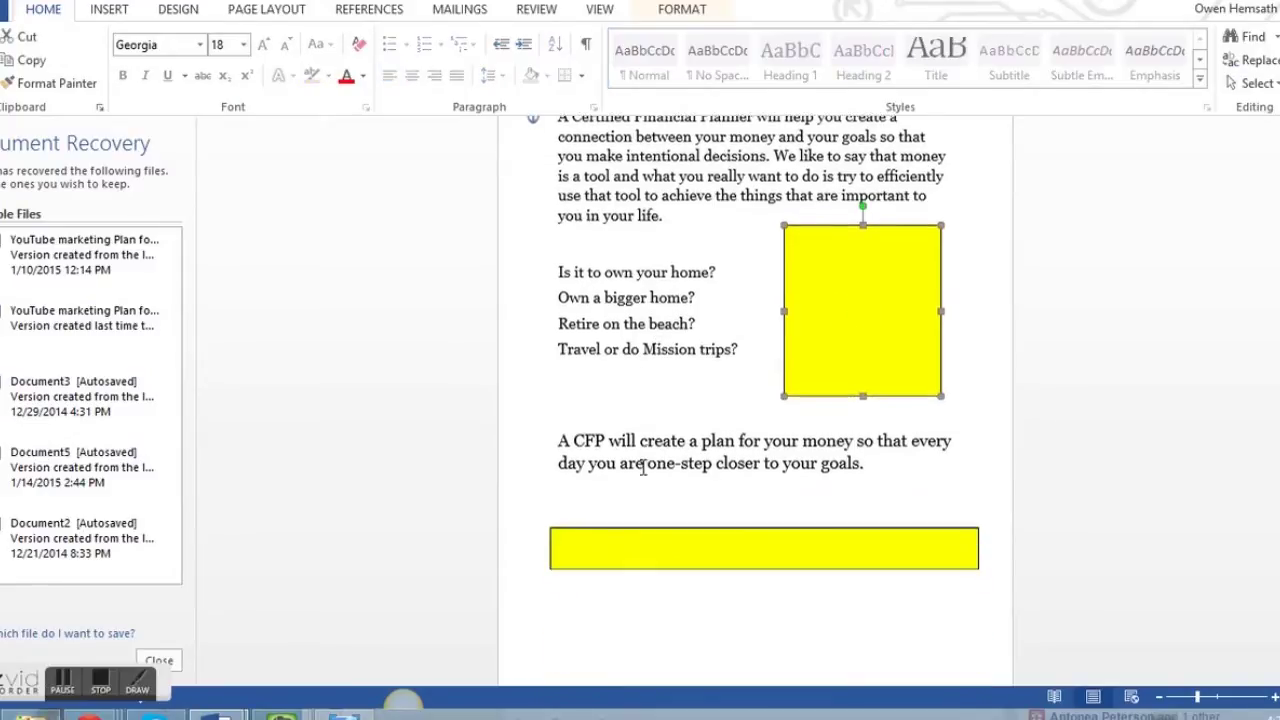
{"action": "left_click", "coordinate": [664, 547]}
{"action": "scroll", "coordinate": [664, 547], "scroll_direction": "down", "scroll_amount": 8}
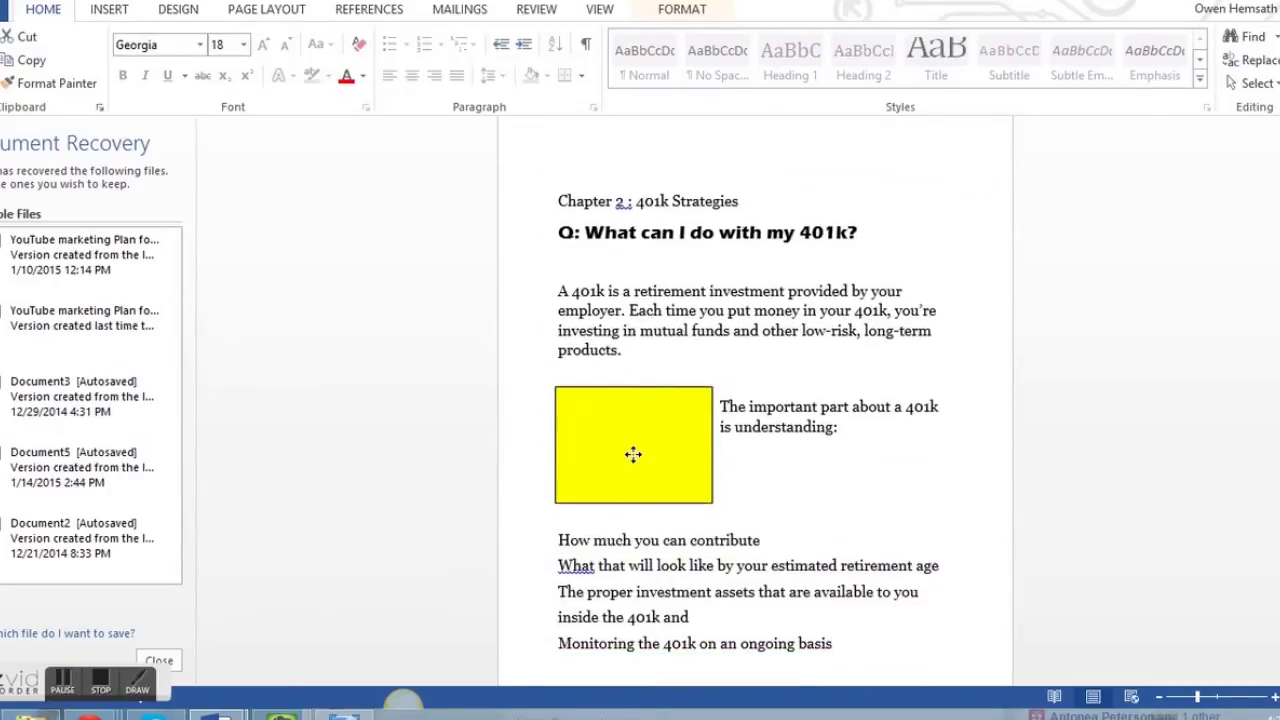
{"action": "scroll", "coordinate": [671, 516], "scroll_direction": "down", "scroll_amount": 12}
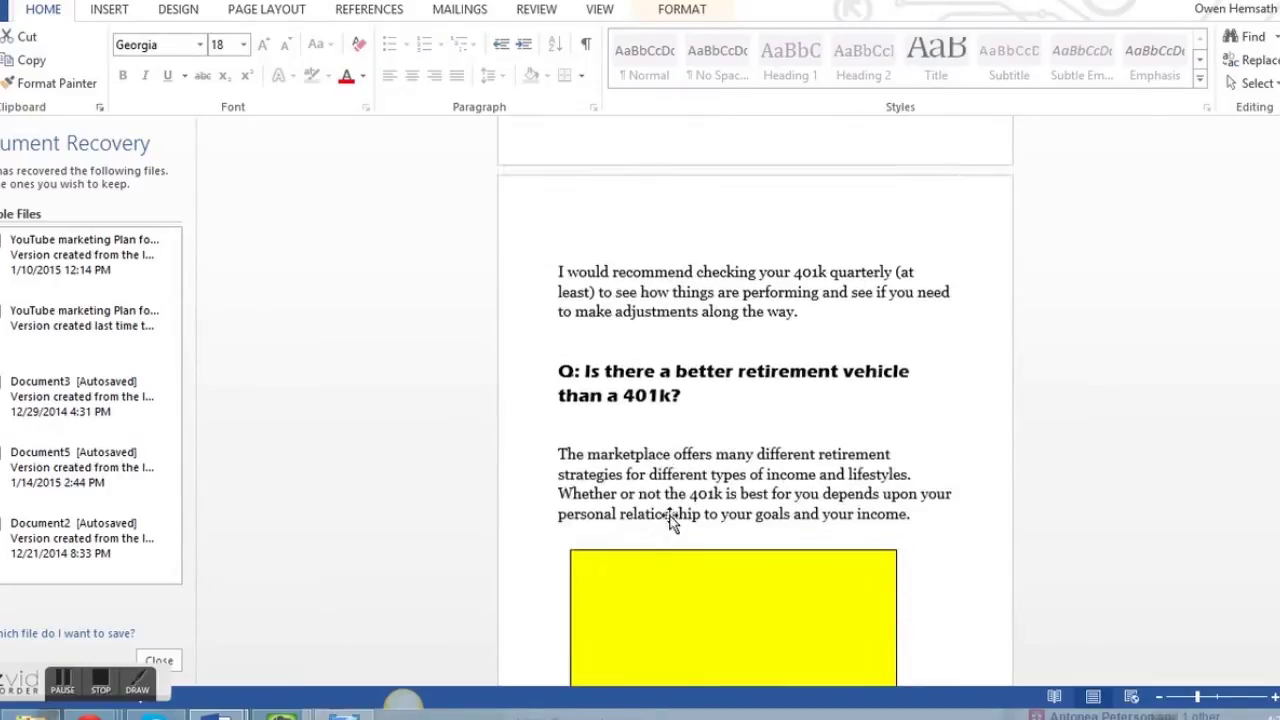
{"action": "scroll", "coordinate": [690, 511], "scroll_direction": "down", "scroll_amount": 2}
{"action": "left_click", "coordinate": [673, 332]}
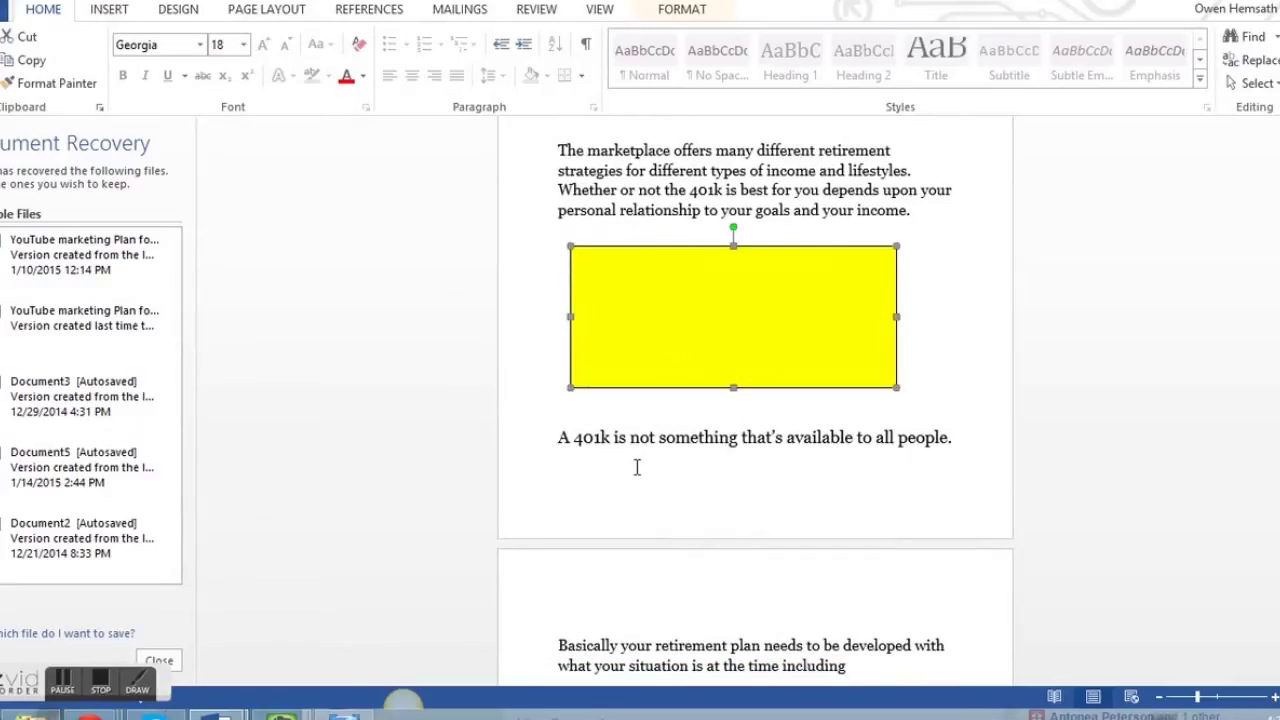
{"action": "scroll", "coordinate": [636, 467], "scroll_direction": "down", "scroll_amount": 4}
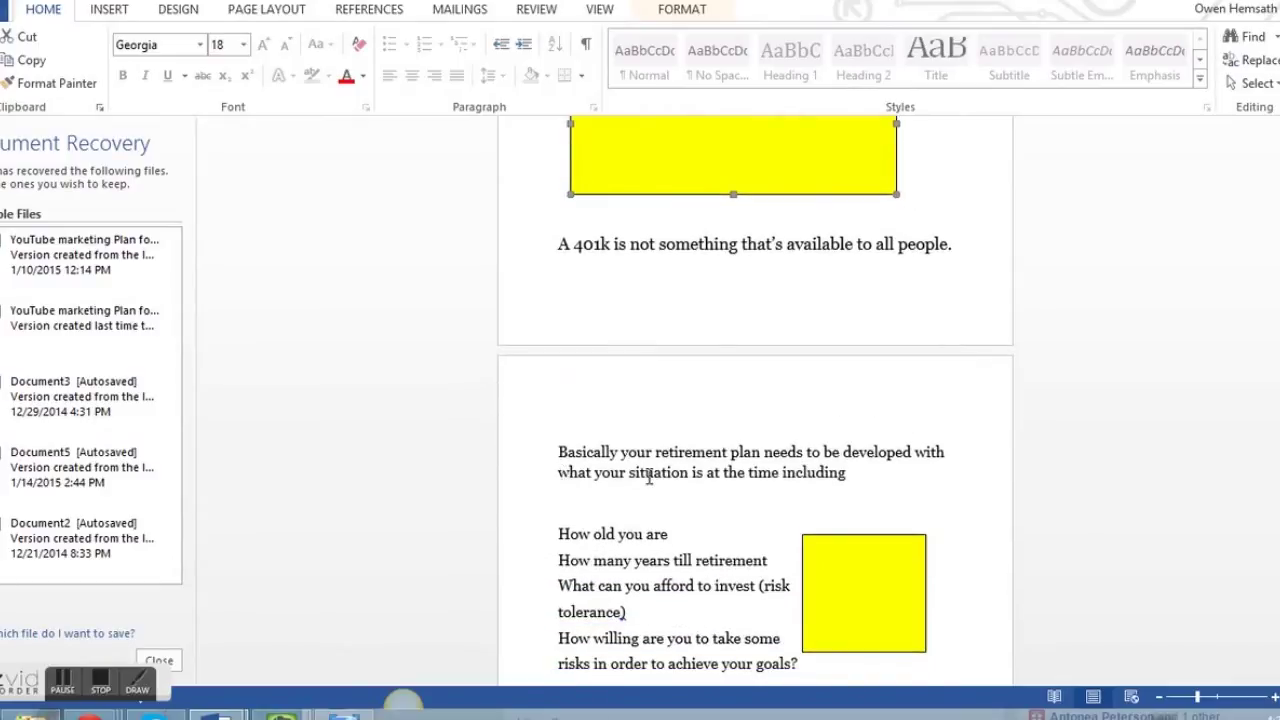
{"action": "scroll", "coordinate": [649, 478], "scroll_direction": "down", "scroll_amount": 3}
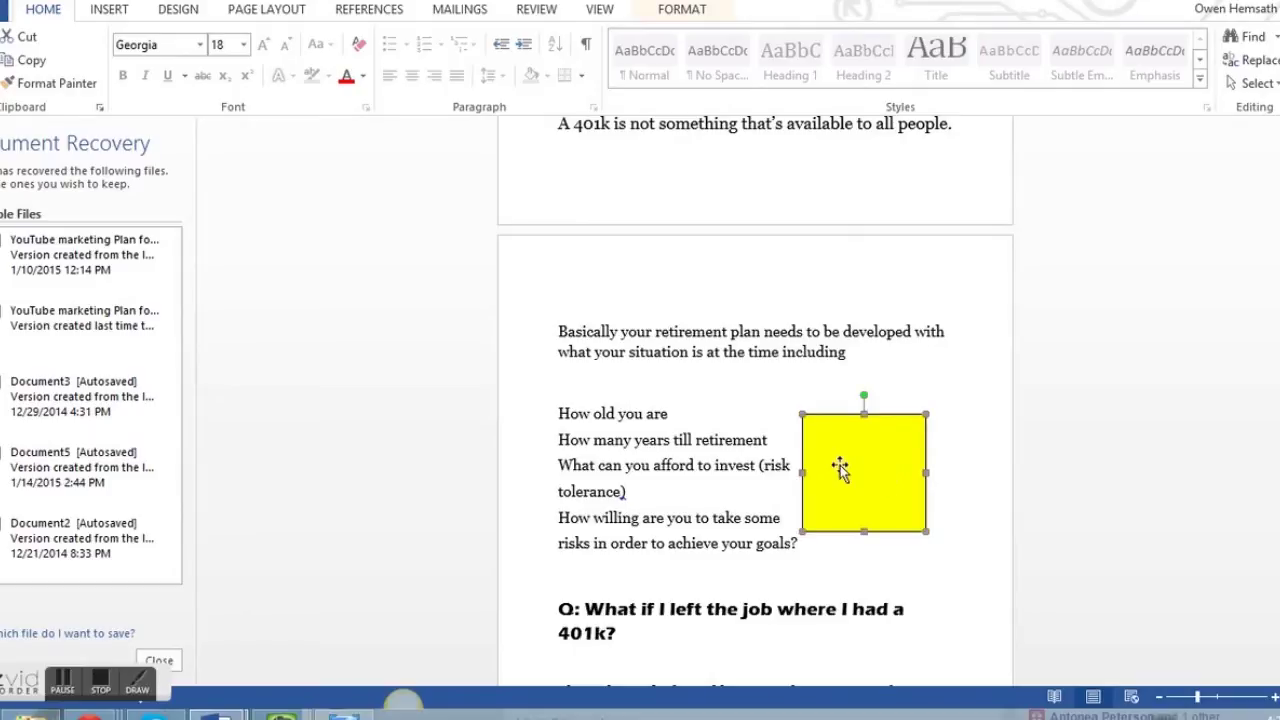
{"action": "scroll", "coordinate": [841, 476], "scroll_direction": "down", "scroll_amount": 5}
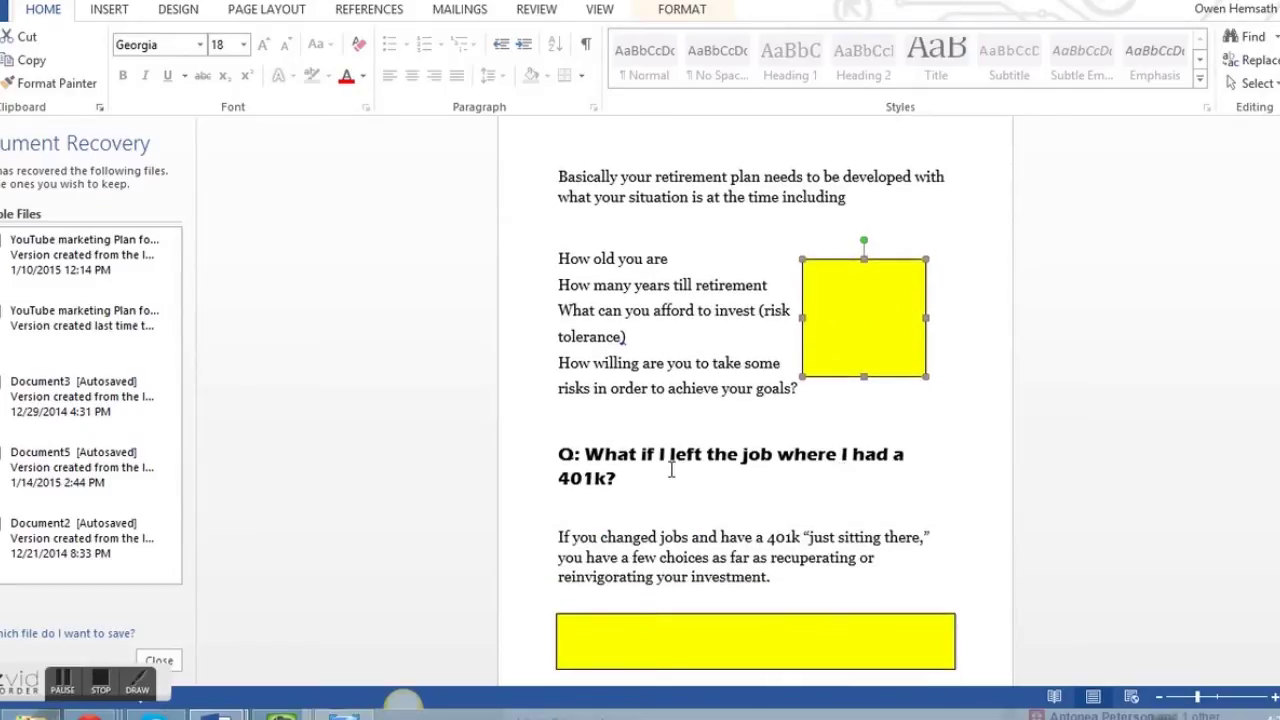
{"action": "scroll", "coordinate": [686, 461], "scroll_direction": "down", "scroll_amount": 1}
{"action": "scroll", "coordinate": [576, 503], "scroll_direction": "down", "scroll_amount": 20}
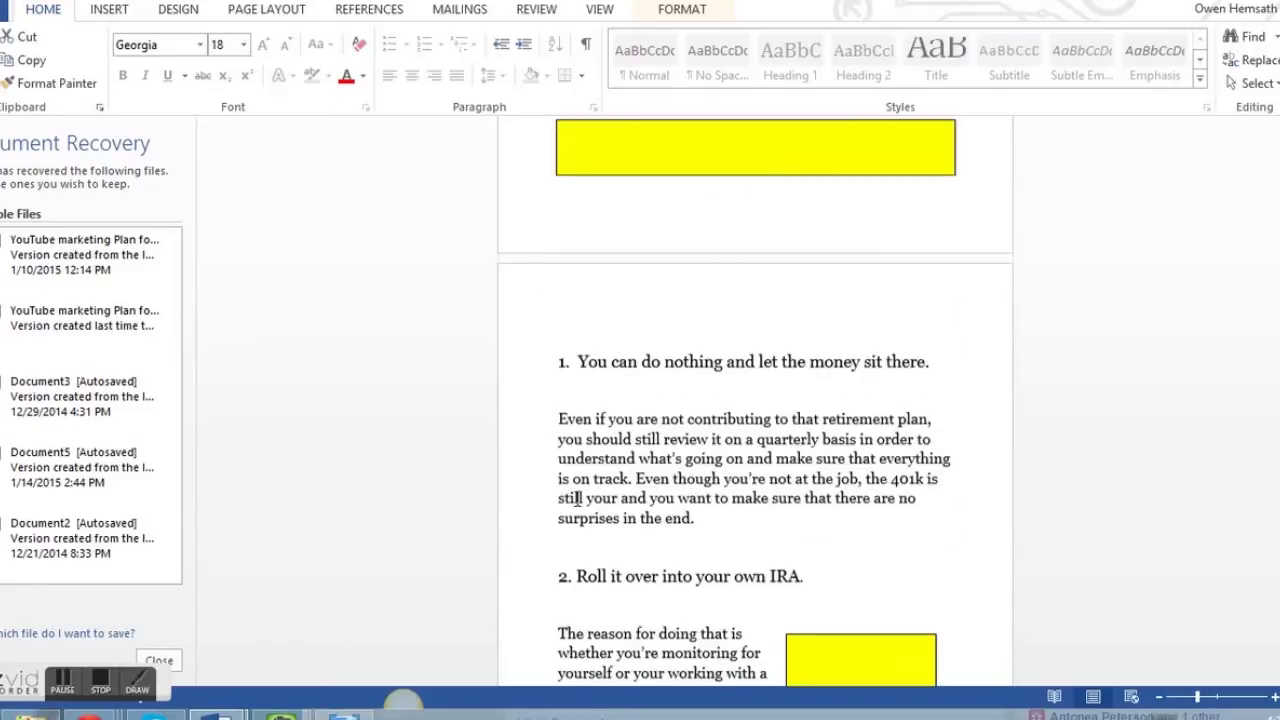
{"action": "scroll", "coordinate": [650, 470], "scroll_direction": "down", "scroll_amount": 1}
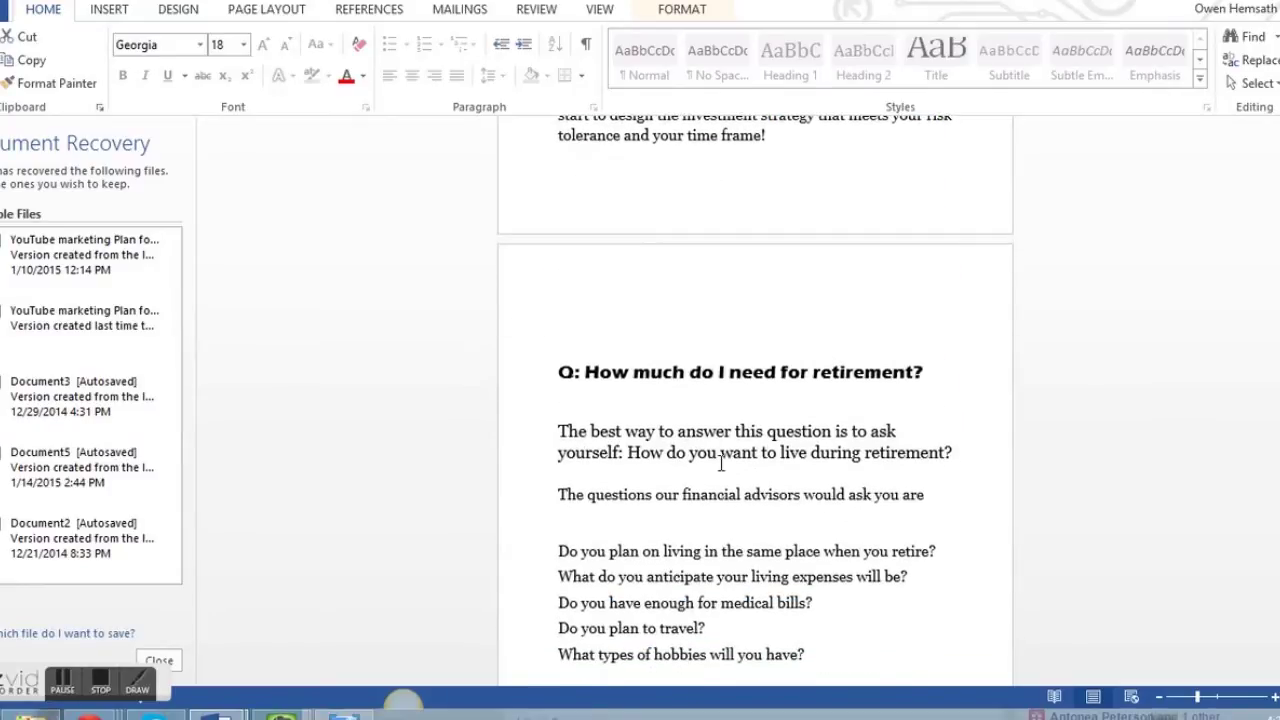
{"action": "scroll", "coordinate": [724, 488], "scroll_direction": "down", "scroll_amount": 4}
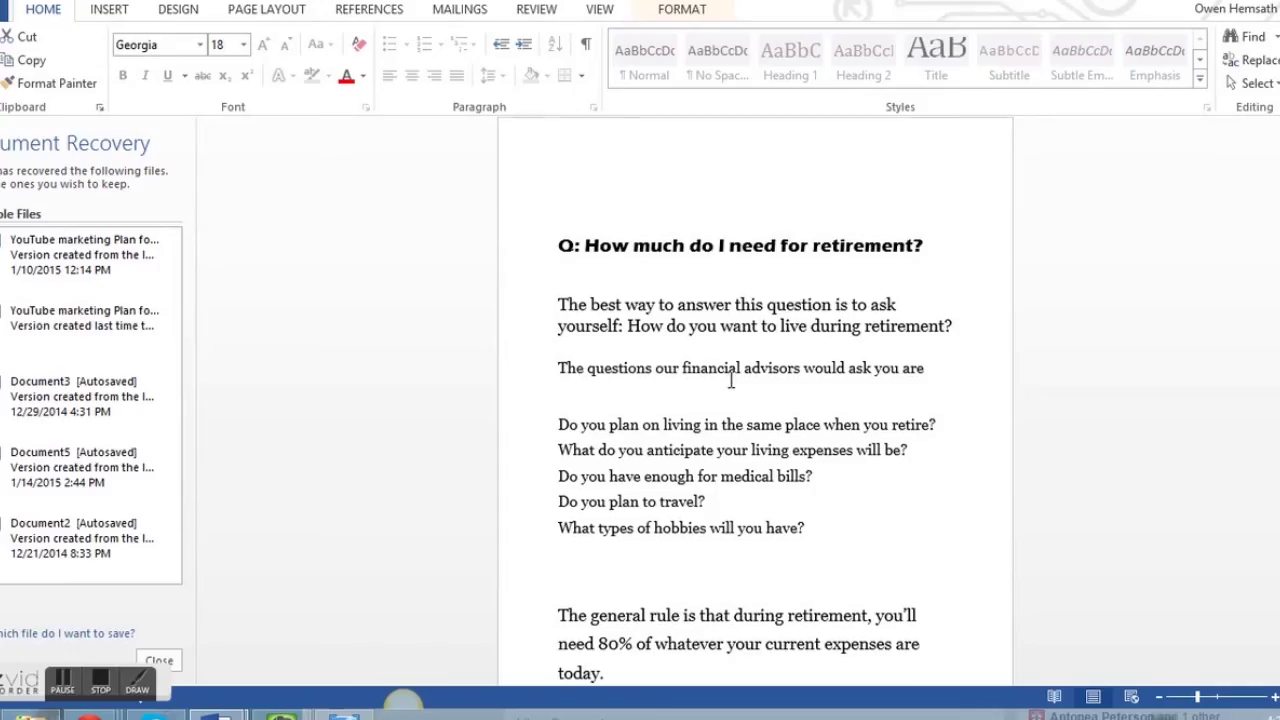
{"action": "scroll", "coordinate": [638, 403], "scroll_direction": "down", "scroll_amount": 7}
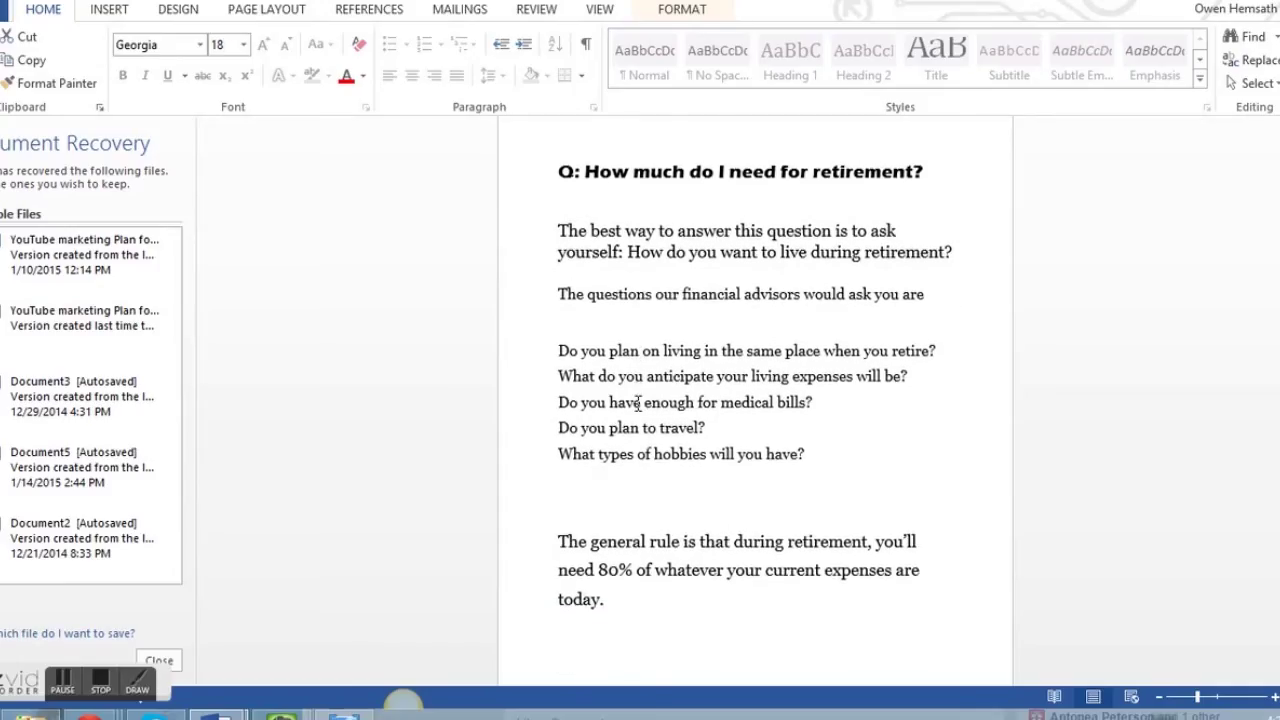
{"action": "scroll", "coordinate": [538, 417], "scroll_direction": "down", "scroll_amount": 5}
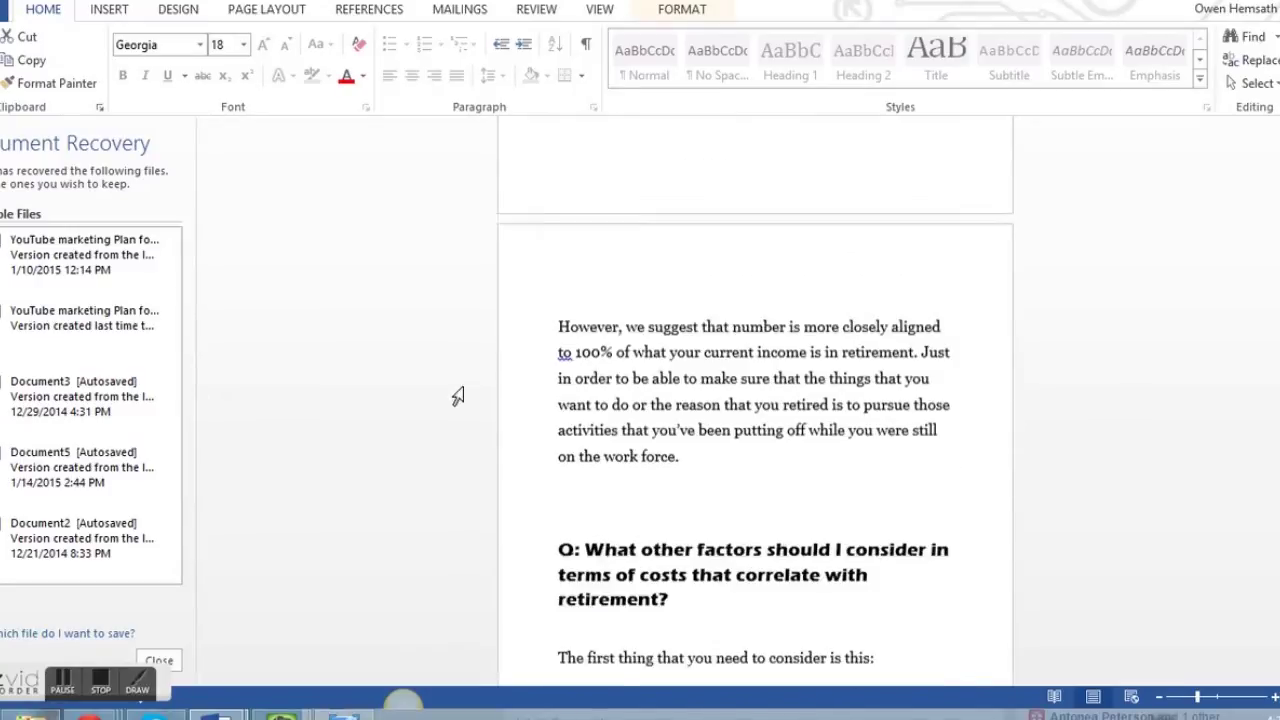
{"action": "scroll", "coordinate": [646, 471], "scroll_direction": "down", "scroll_amount": 4}
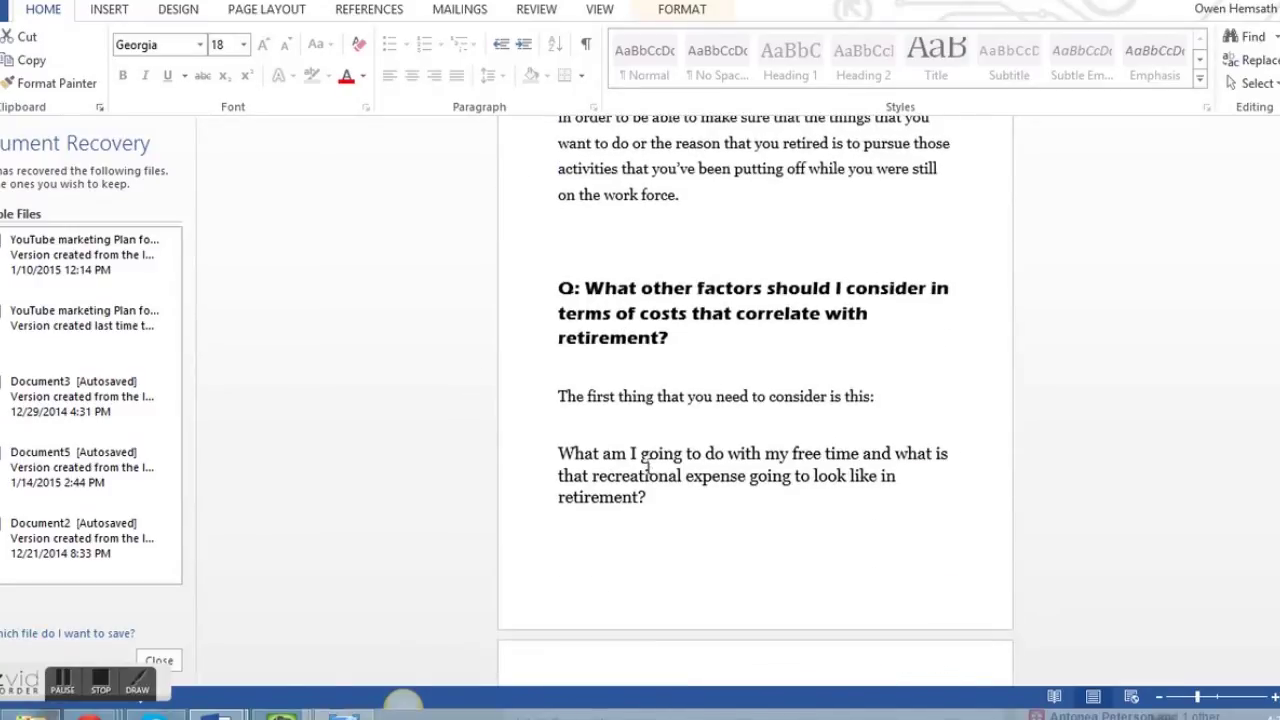